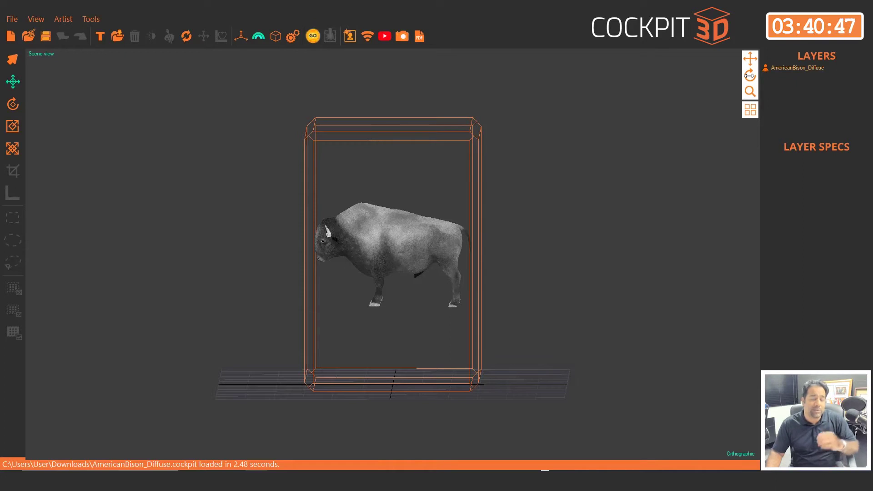
Set the default geometry rasterizer type to X-ray in the scene settings and save the change
{"action": "left_click_drag", "start_coordinate": [749, 76], "coordinate": [750, 76]}
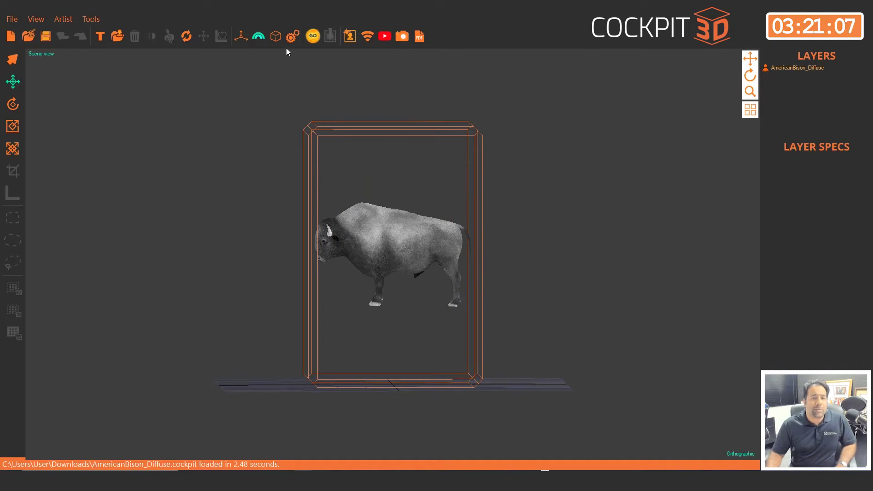
{"action": "left_click", "coordinate": [293, 36]}
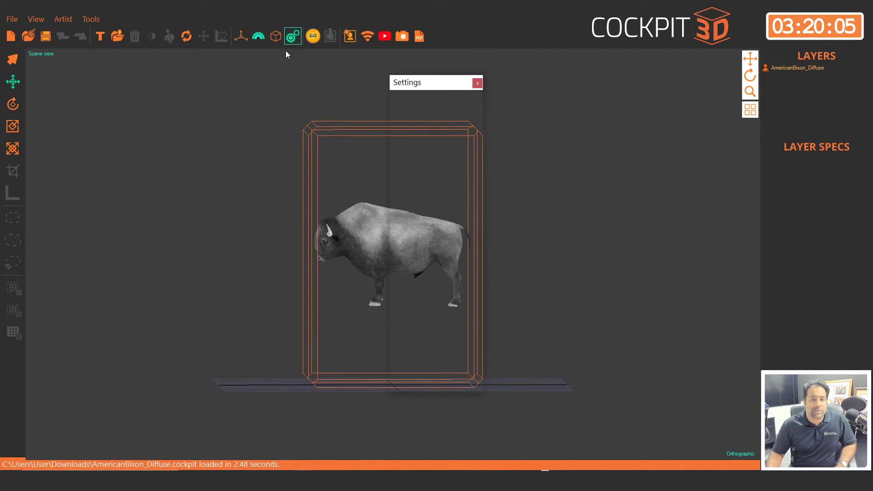
{"action": "left_click", "coordinate": [446, 279]}
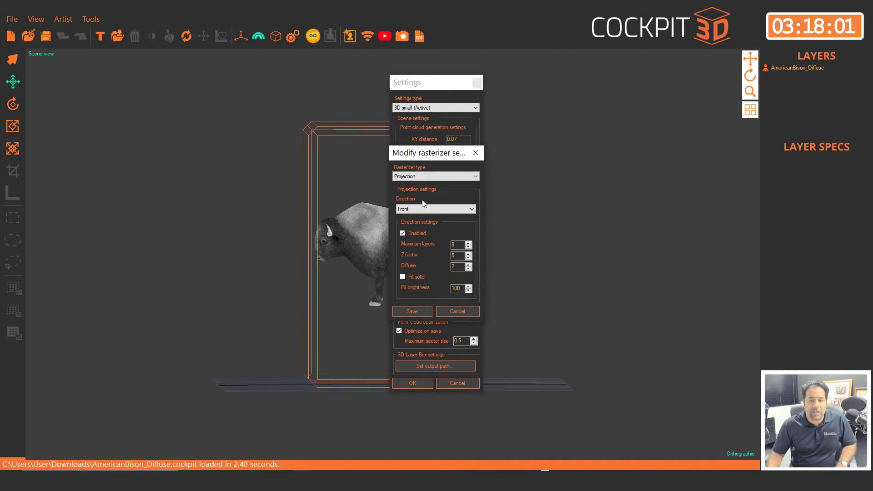
{"action": "left_click", "coordinate": [439, 176]}
{"action": "left_click", "coordinate": [413, 190]}
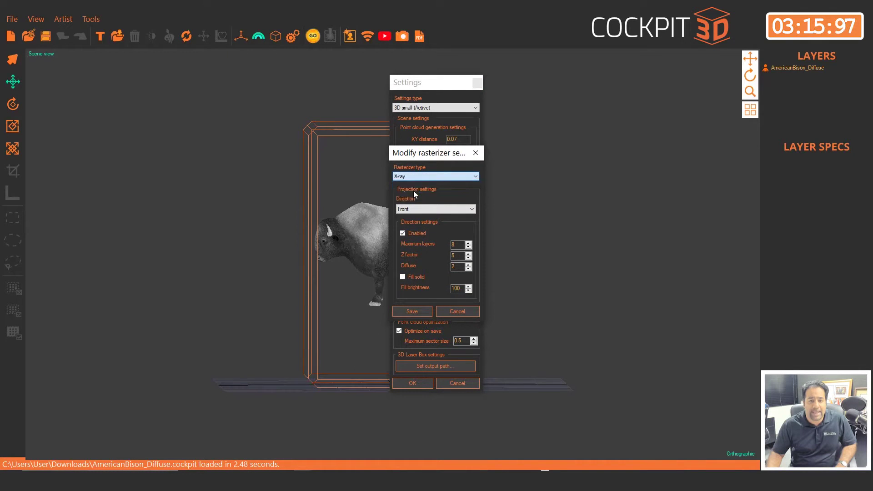
{"action": "left_click", "coordinate": [418, 312]}
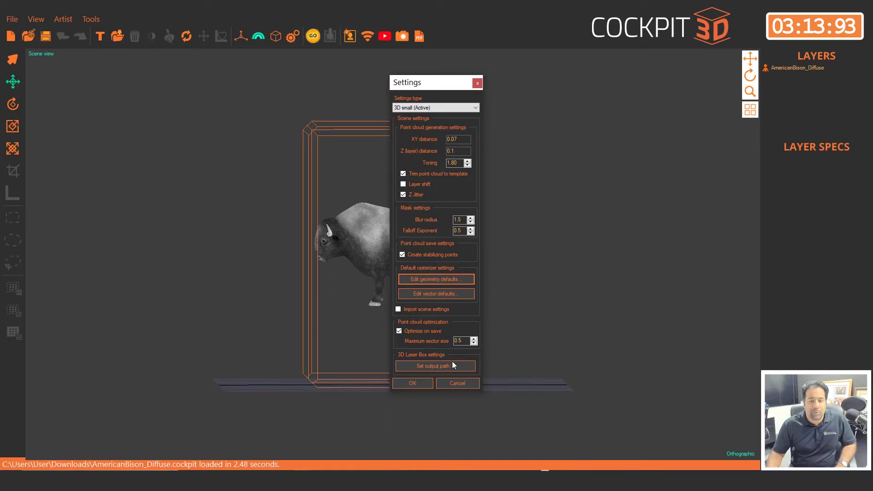
{"action": "left_click", "coordinate": [412, 383]}
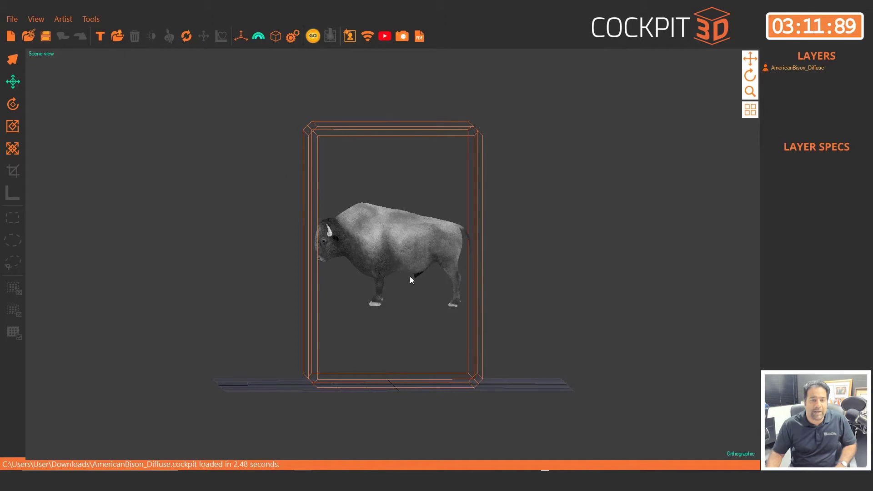
Generate the point cloud preview of the bison, inspect it, and switch the viewport to the Front view
{"action": "left_click", "coordinate": [313, 36]}
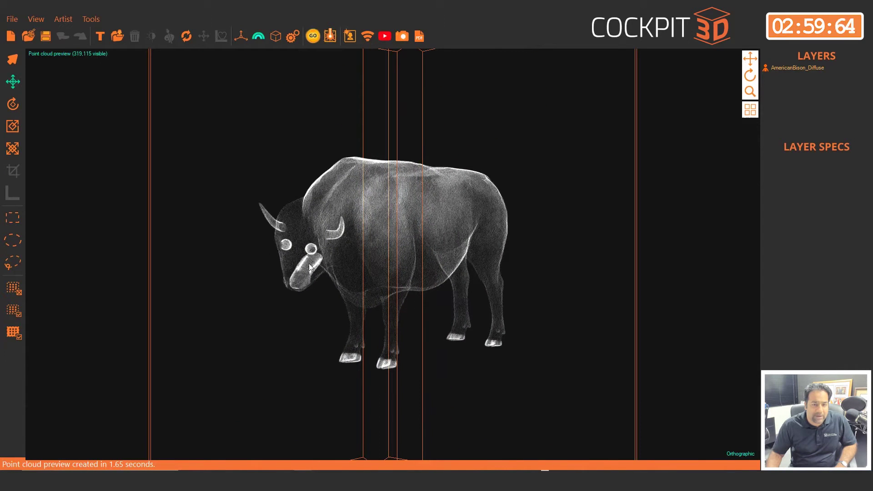
{"action": "left_click", "coordinate": [740, 453]}
{"action": "left_click", "coordinate": [747, 395]}
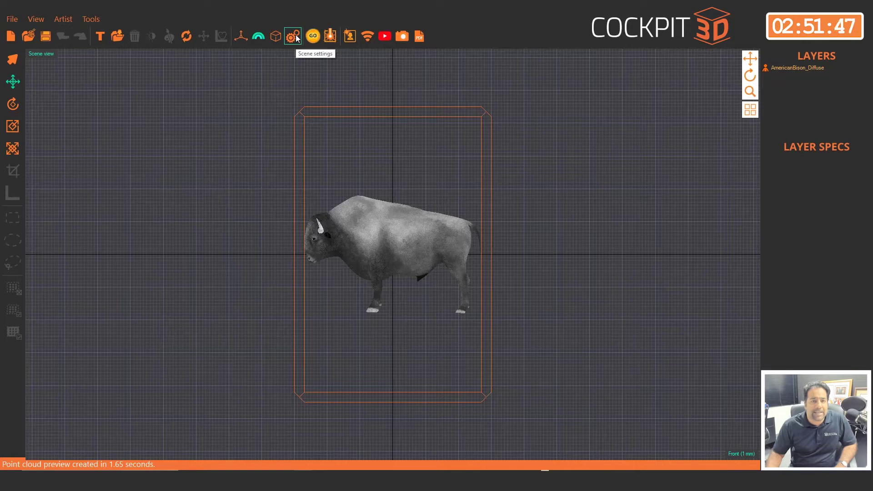
Set the default geometry rasterizer type to Projection with Fill solid enabled for the Front direction, and save the settings
{"action": "left_click", "coordinate": [294, 37]}
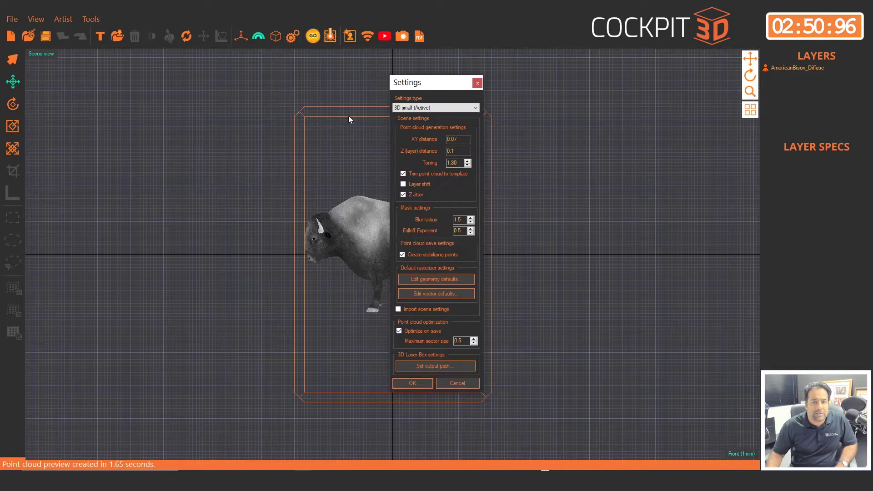
{"action": "left_click", "coordinate": [429, 281]}
{"action": "left_click", "coordinate": [425, 176]}
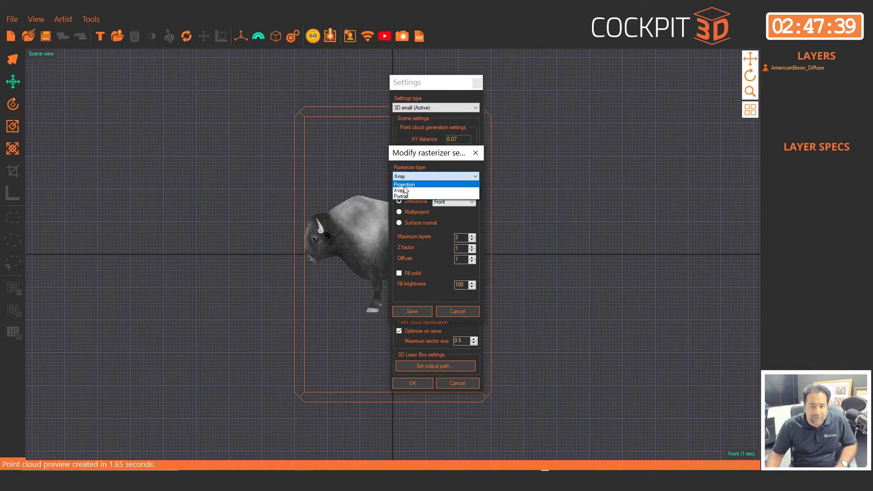
{"action": "left_click", "coordinate": [405, 185]}
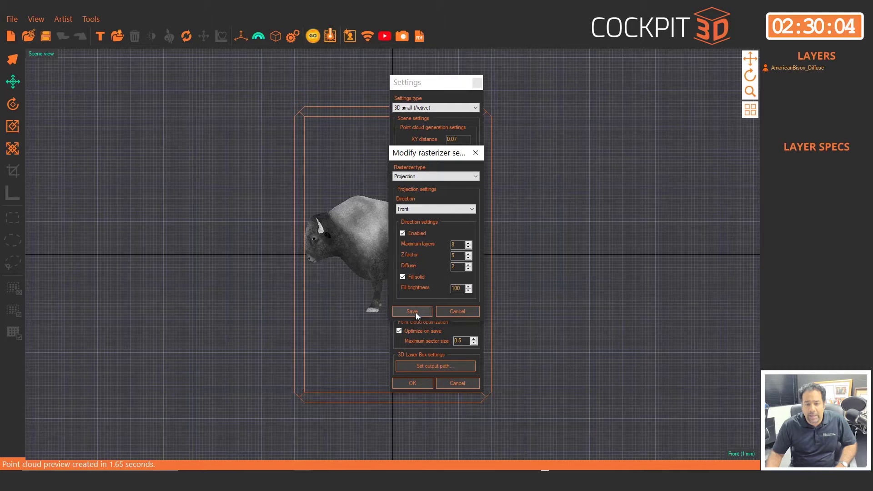
{"action": "left_click", "coordinate": [415, 312]}
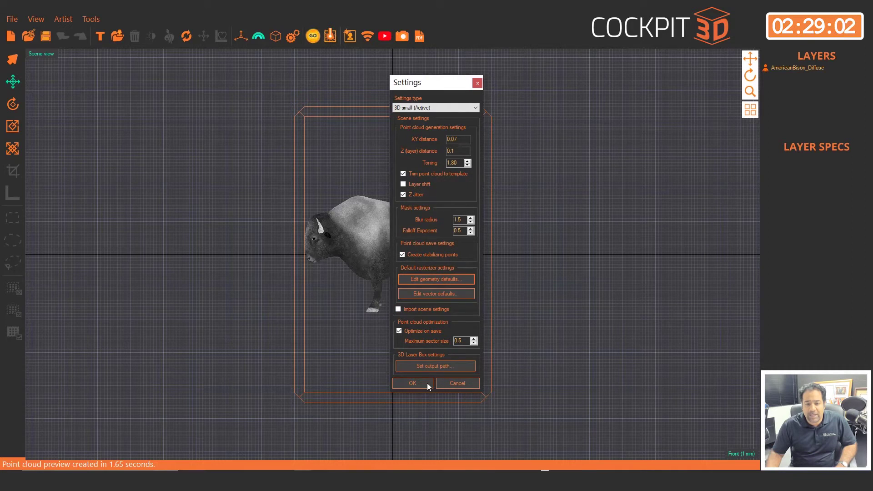
{"action": "left_click", "coordinate": [427, 385]}
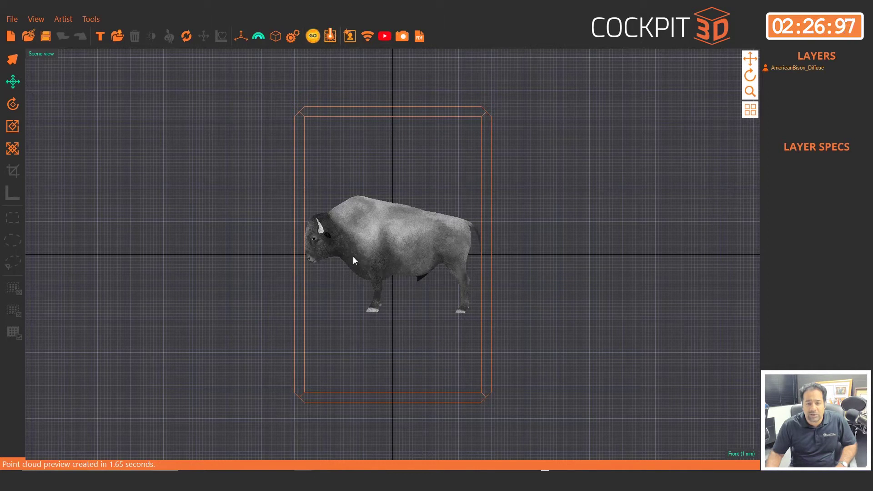
Regenerate the bison's point cloud preview with the Projection rasterizer and examine it from the Front view
{"action": "left_click", "coordinate": [313, 36]}
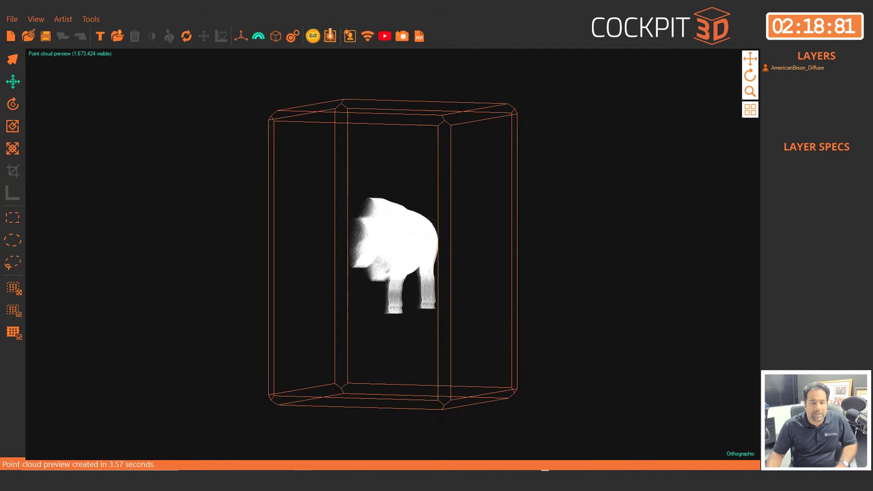
{"action": "left_click", "coordinate": [741, 453]}
{"action": "left_click", "coordinate": [738, 395]}
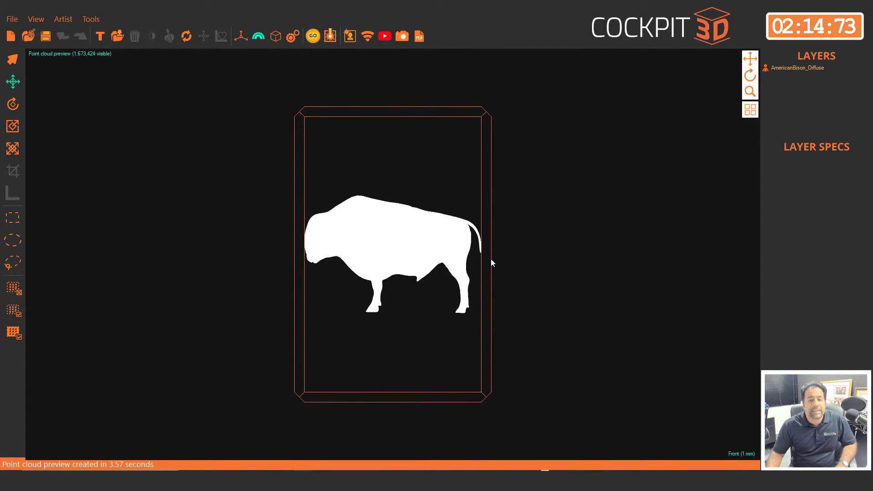
{"action": "scroll", "coordinate": [491, 266], "scroll_direction": "up", "scroll_amount": 2}
{"action": "scroll", "coordinate": [478, 262], "scroll_direction": "down", "scroll_amount": 5}
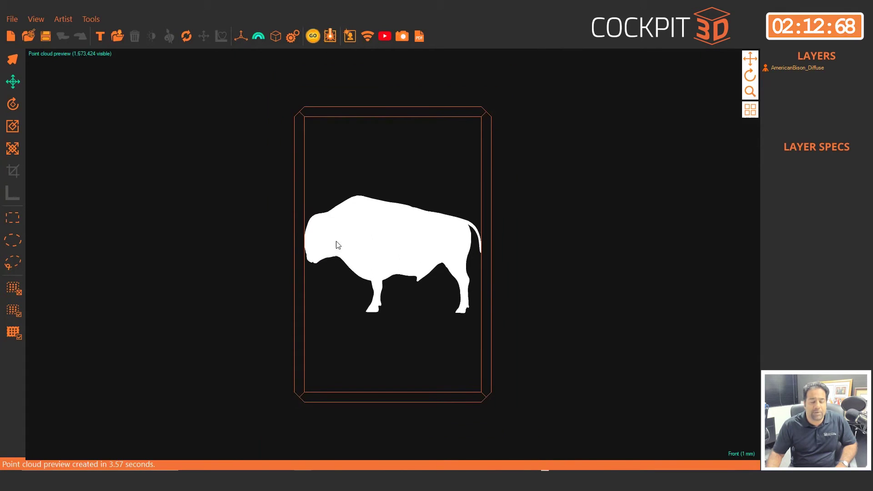
In the geometry defaults, turn off Fill solid for the Front projection and enable the Back direction without Fill solid
{"action": "left_click", "coordinate": [293, 36]}
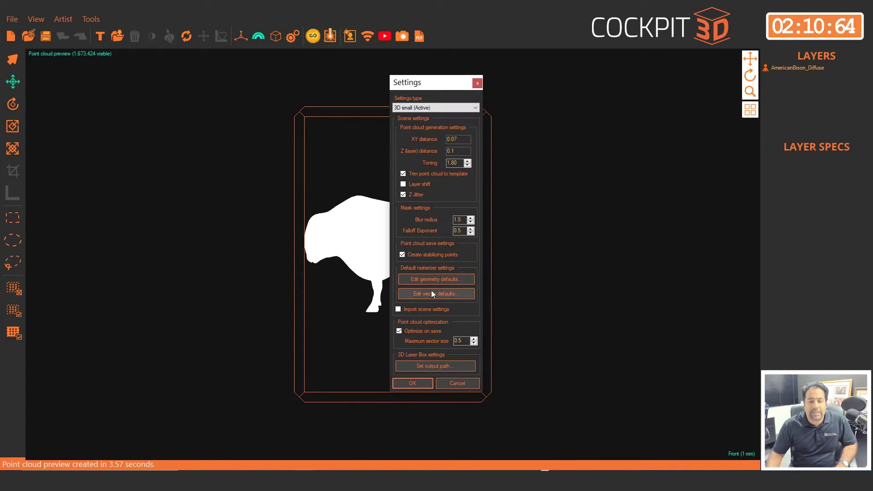
{"action": "left_click", "coordinate": [435, 279]}
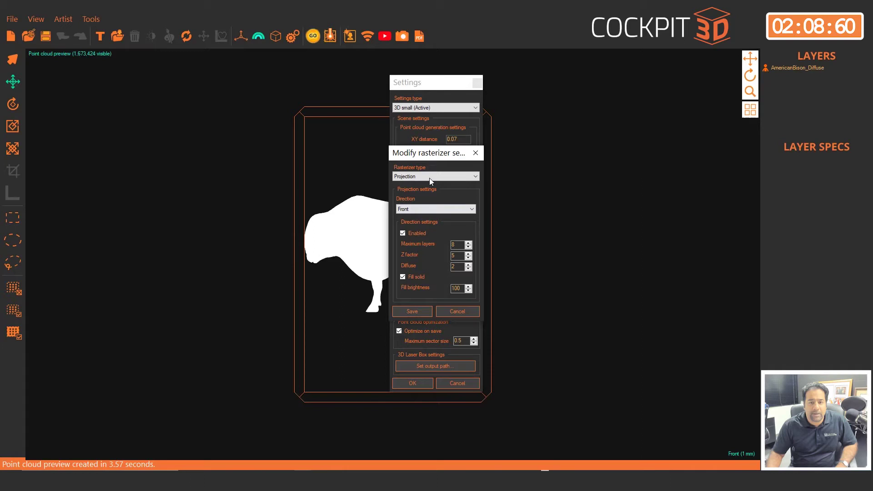
{"action": "left_click", "coordinate": [408, 278]}
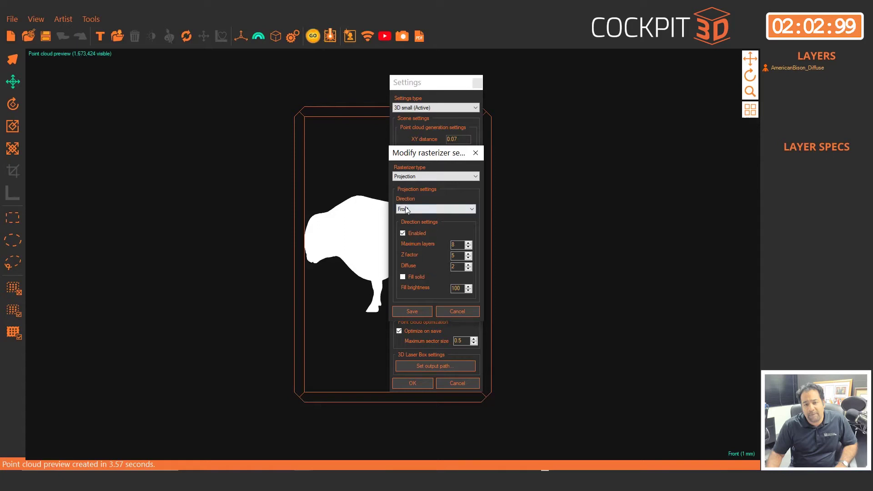
{"action": "left_click", "coordinate": [406, 209]}
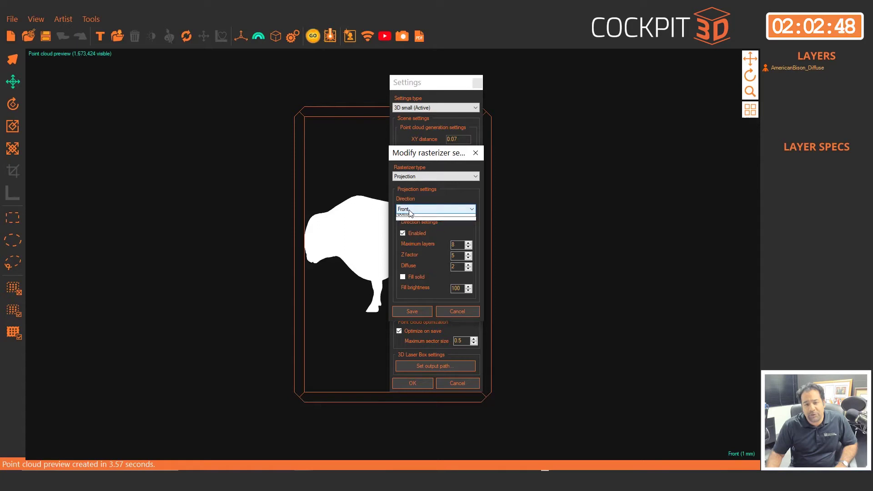
{"action": "left_click", "coordinate": [404, 224]}
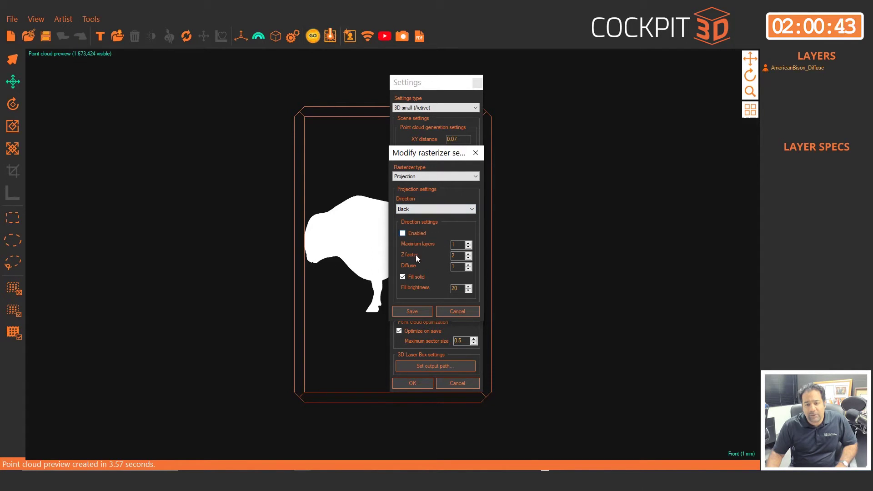
{"action": "left_click", "coordinate": [402, 277]}
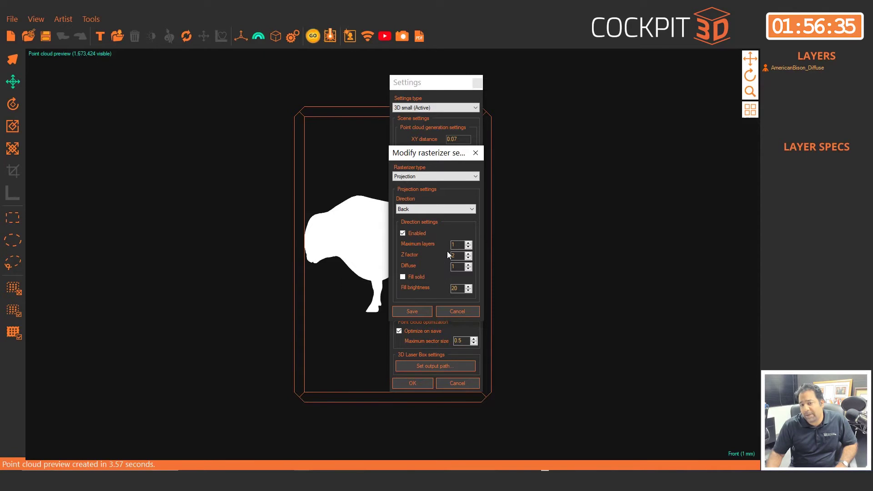
Enable the Left and Right projection directions with Fill solid turned off for both
{"action": "left_click", "coordinate": [418, 207]}
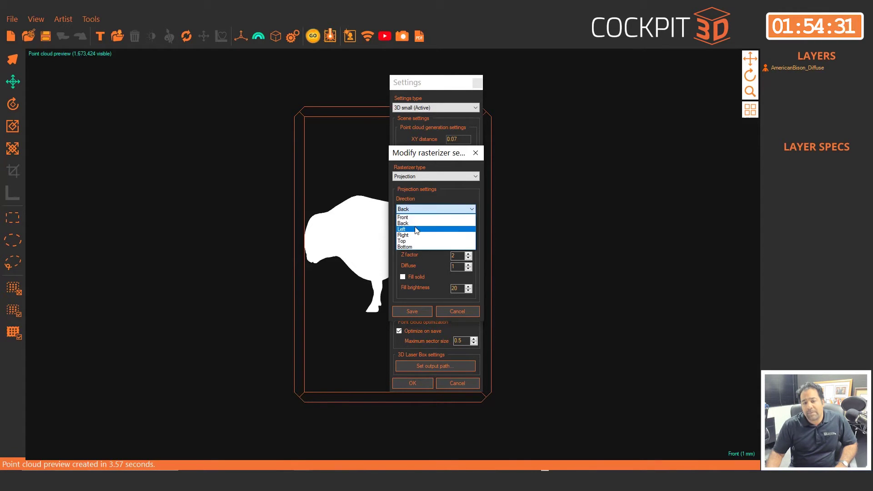
{"action": "left_click", "coordinate": [415, 230]}
{"action": "left_click", "coordinate": [411, 277]}
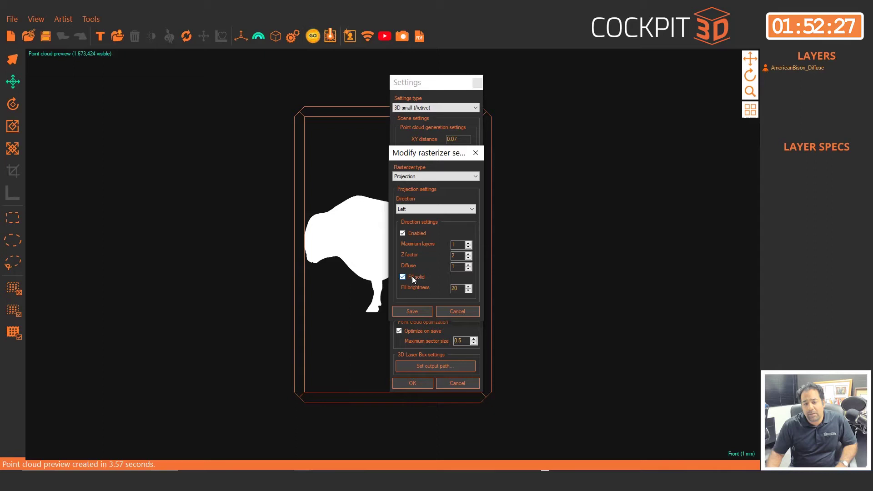
{"action": "left_click", "coordinate": [431, 209]}
{"action": "left_click", "coordinate": [419, 236]}
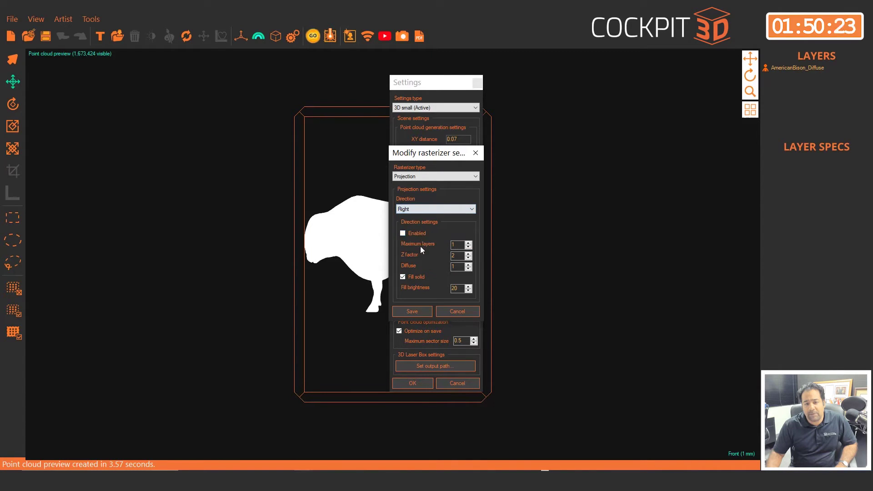
{"action": "left_click", "coordinate": [413, 231]}
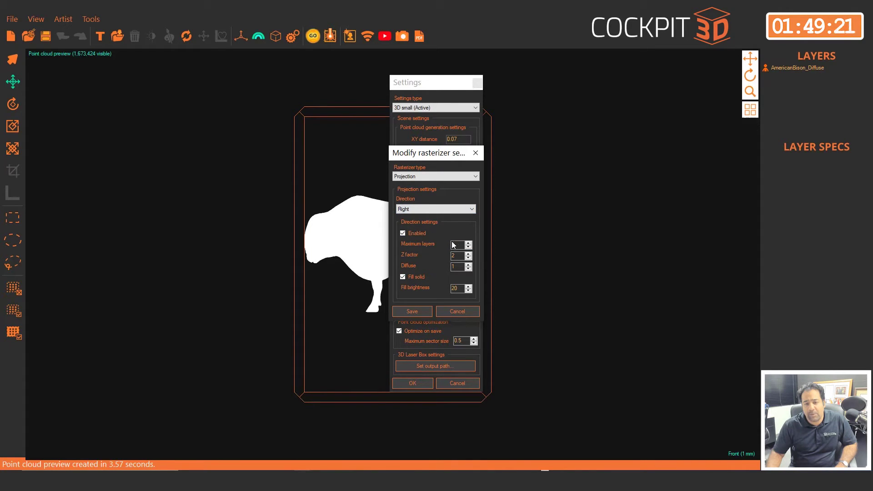
{"action": "left_click", "coordinate": [413, 277]}
Enable the Top projection direction without Fill solid, then save the geometry defaults and accept the scene settings
{"action": "left_click", "coordinate": [433, 210]}
{"action": "left_click", "coordinate": [415, 243]}
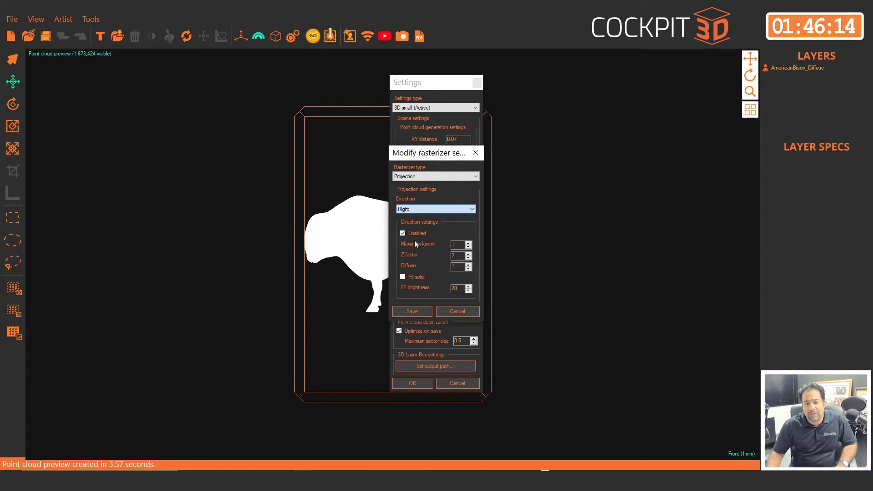
{"action": "key", "text": "Down"}
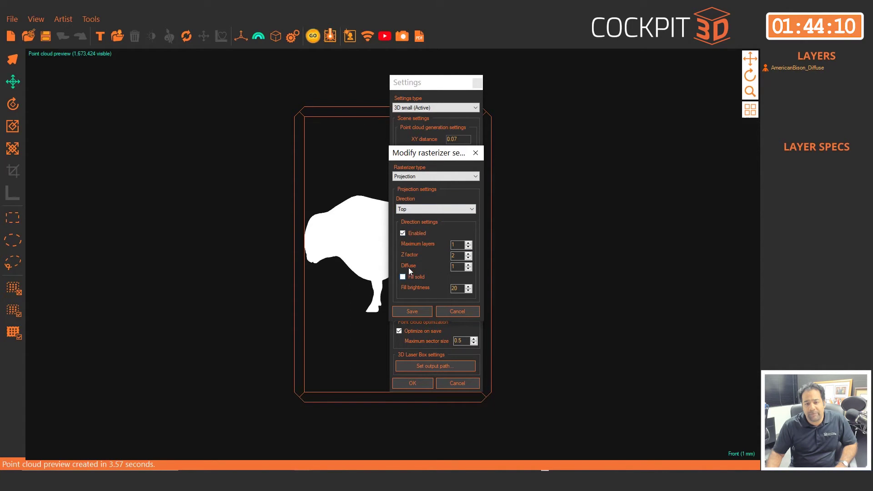
{"action": "left_click", "coordinate": [430, 209]}
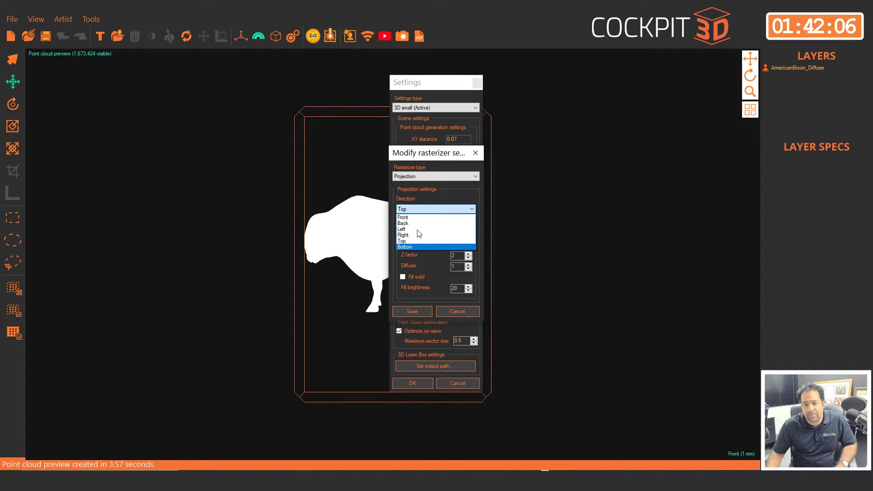
{"action": "left_click", "coordinate": [439, 207]}
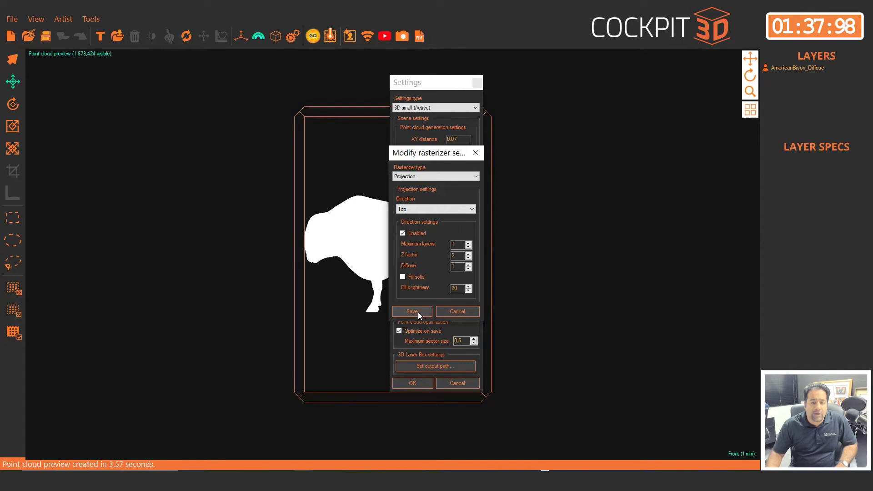
{"action": "left_click", "coordinate": [418, 312]}
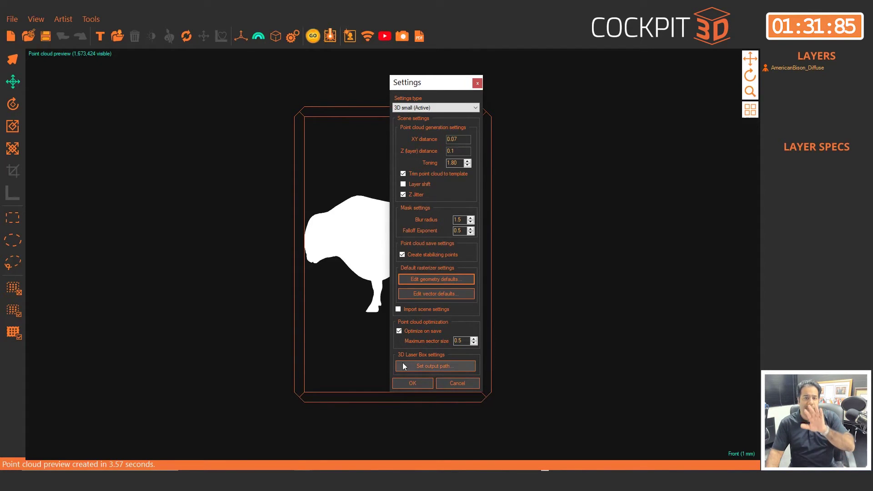
{"action": "left_click", "coordinate": [415, 384]}
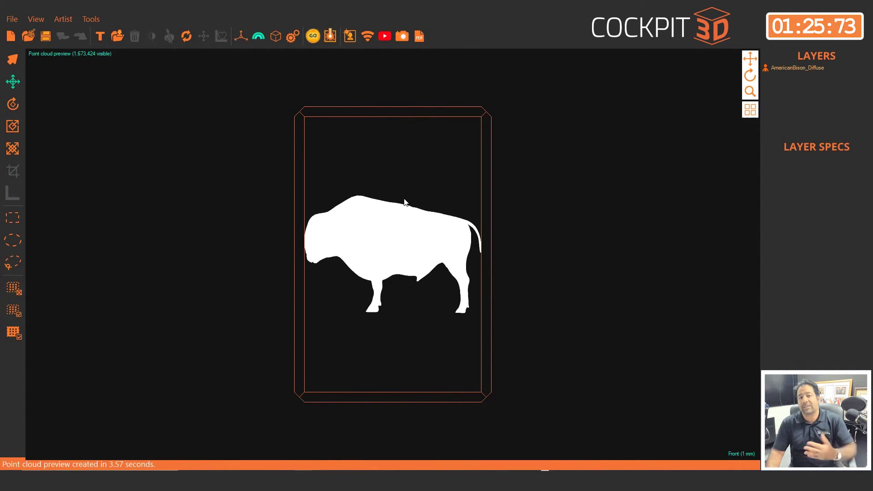
Review the Top projection direction in the geometry defaults, keep it enabled without Fill solid, then save the defaults and accept the scene settings
{"action": "left_click", "coordinate": [293, 41]}
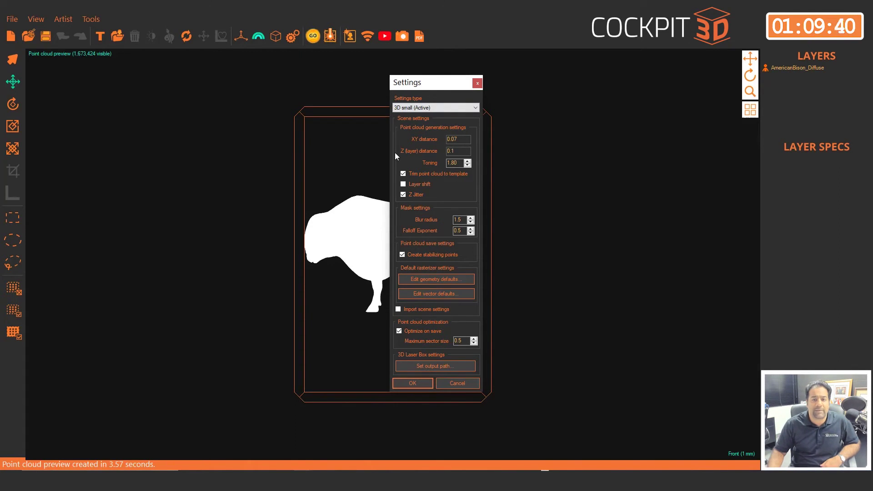
{"action": "left_click", "coordinate": [456, 151]}
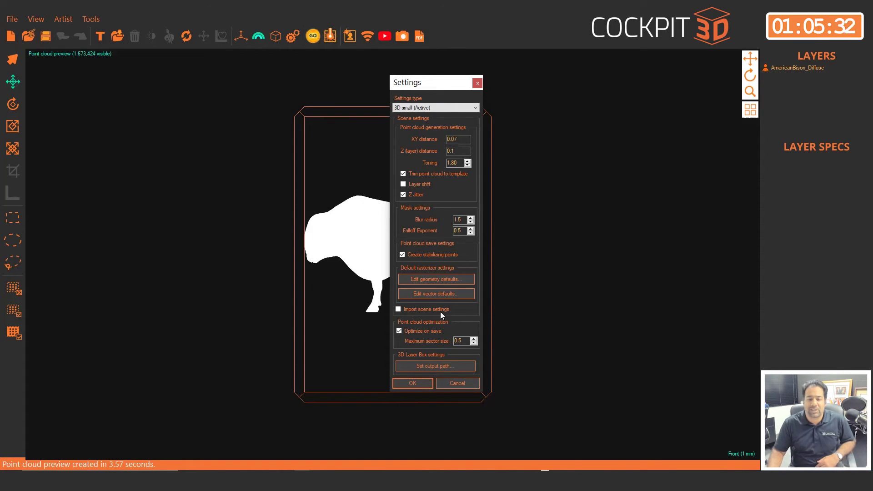
{"action": "left_click", "coordinate": [441, 280]}
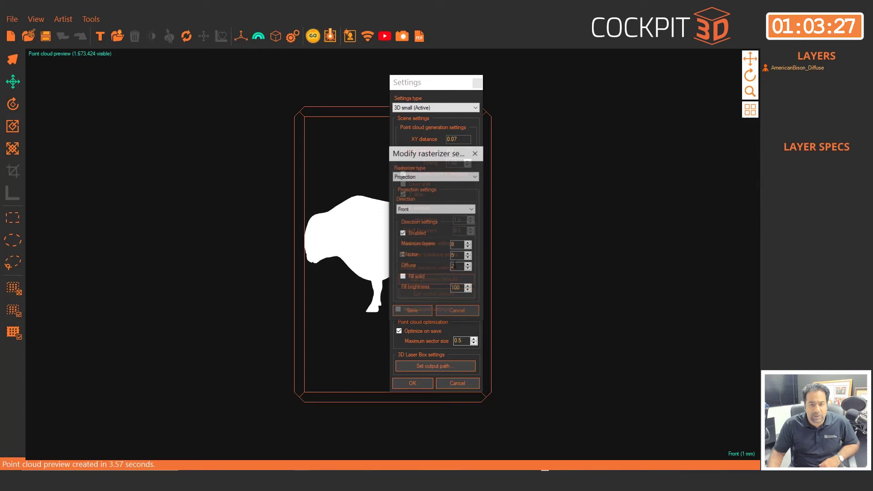
{"action": "left_click", "coordinate": [428, 209]}
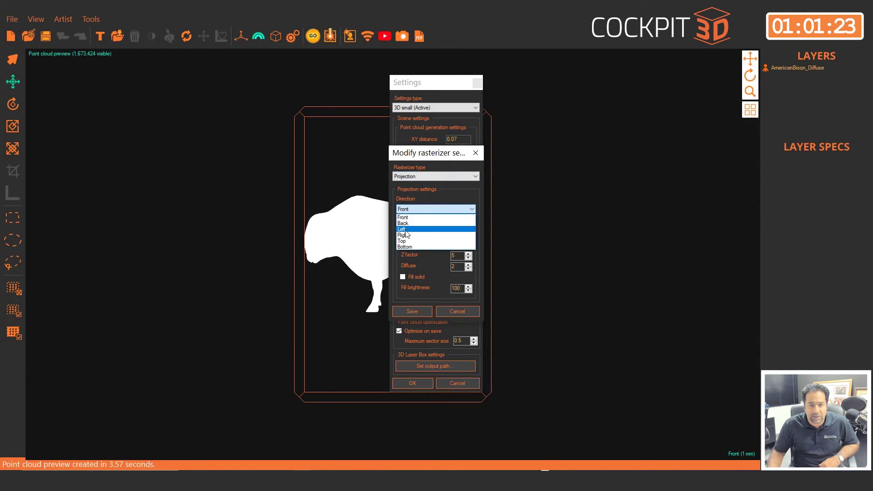
{"action": "left_click", "coordinate": [414, 230]}
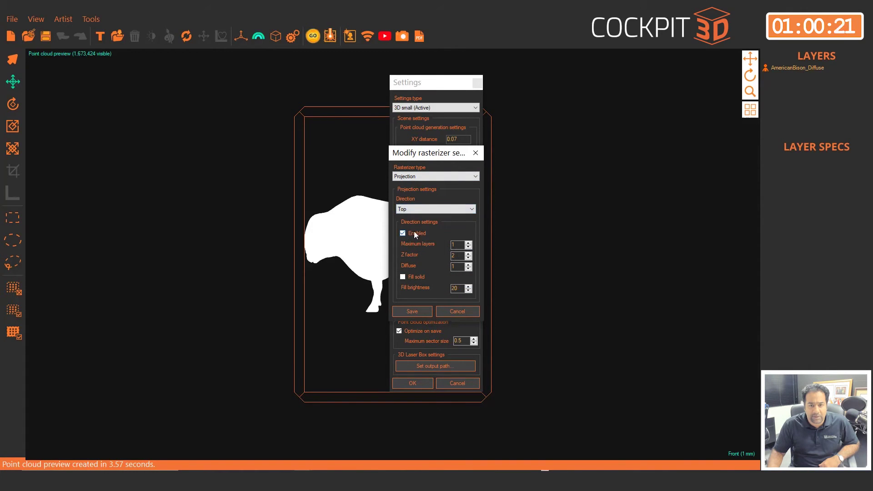
{"action": "left_click", "coordinate": [418, 313]}
{"action": "left_click", "coordinate": [421, 383]}
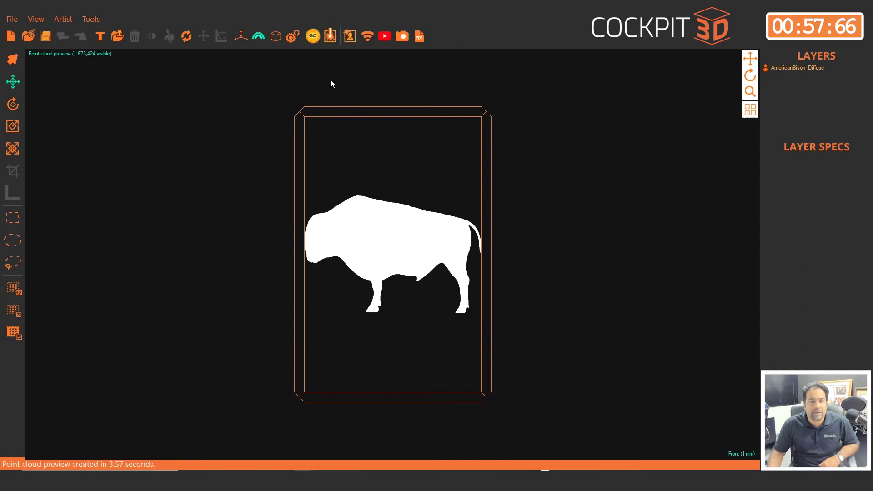
Regenerate the bison's point cloud preview with the updated projection directions and examine it from rotated angles
{"action": "left_click", "coordinate": [313, 36]}
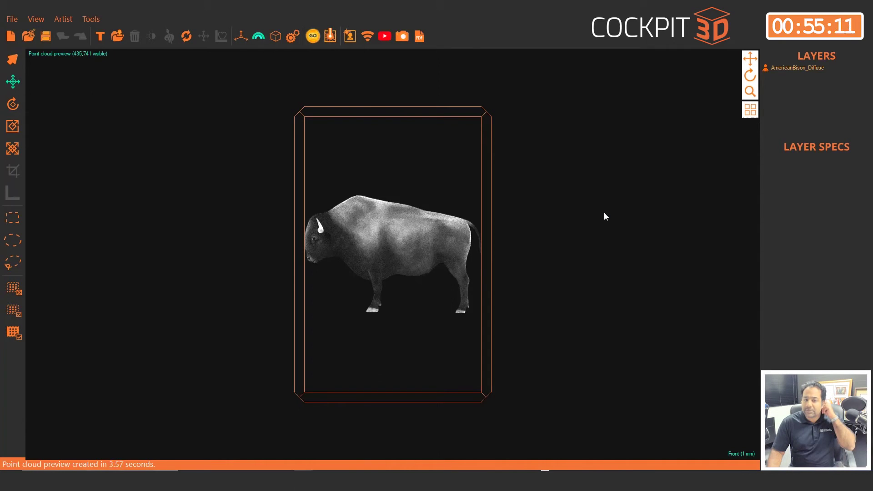
{"action": "left_click_drag", "start_coordinate": [742, 82], "coordinate": [637, 94]}
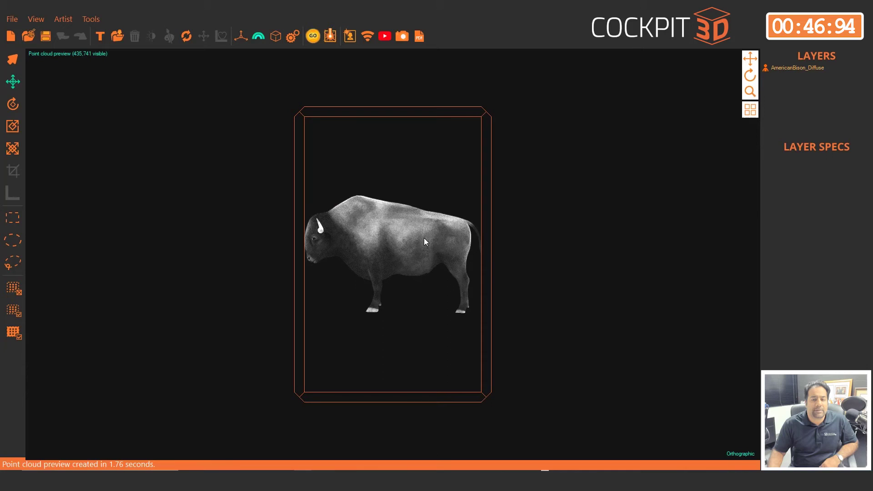
Return to the scene view, select the AmericanBison_Diffuse layer and open its texture in Photoshop
{"action": "left_click", "coordinate": [72, 53]}
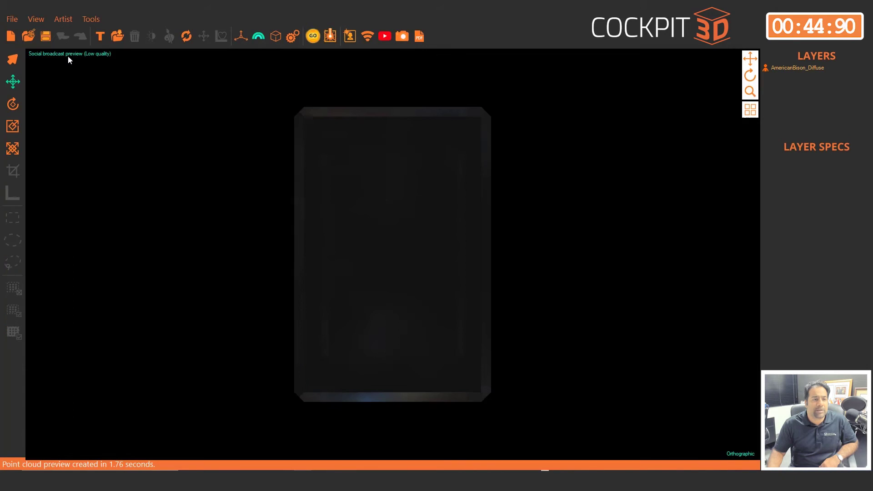
{"action": "left_click", "coordinate": [782, 68]}
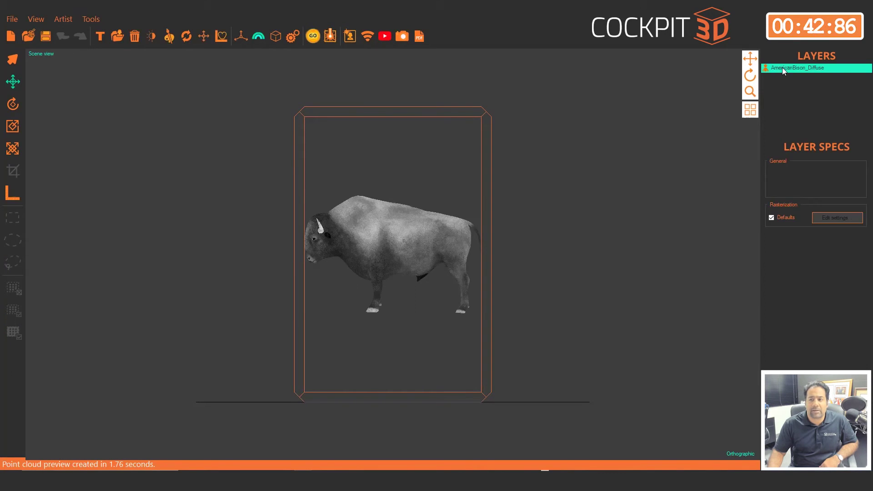
{"action": "left_click", "coordinate": [169, 36]}
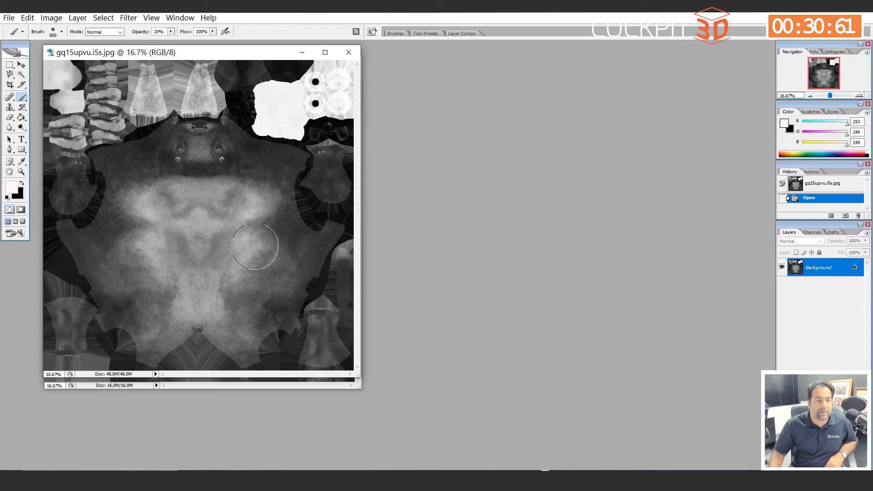
Convert the bison texture image to grayscale, discarding its color information
{"action": "left_click", "coordinate": [57, 19]}
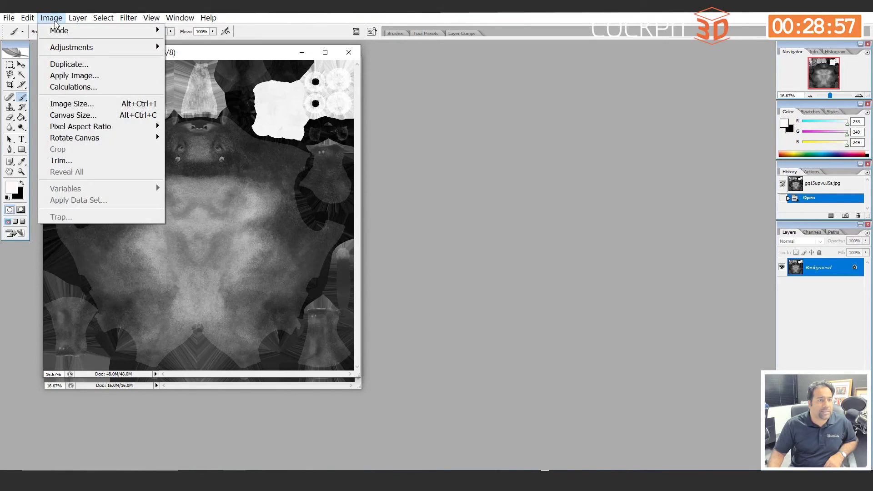
{"action": "mouse_move", "coordinate": [59, 27]}
{"action": "left_click", "coordinate": [195, 42]}
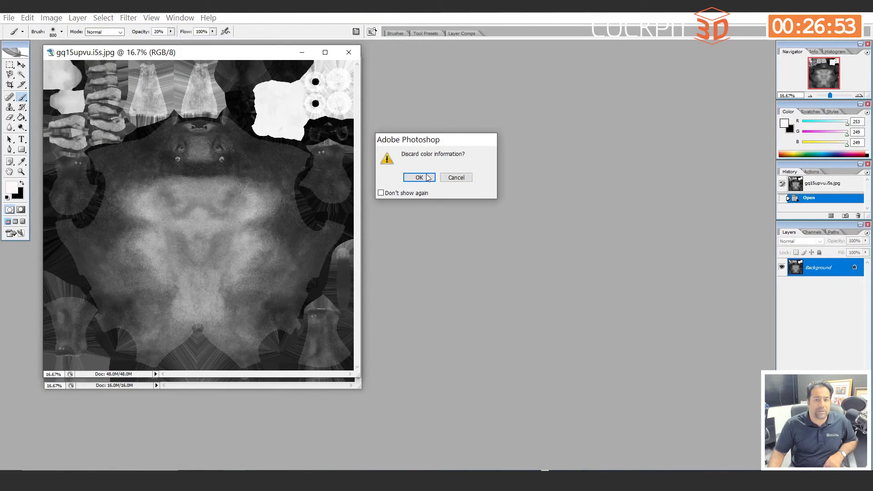
{"action": "left_click", "coordinate": [418, 177]}
Brighten the texture with a Curves adjustment layer, placing a midtone point at input 48 and output 20
{"action": "left_click", "coordinate": [819, 464]}
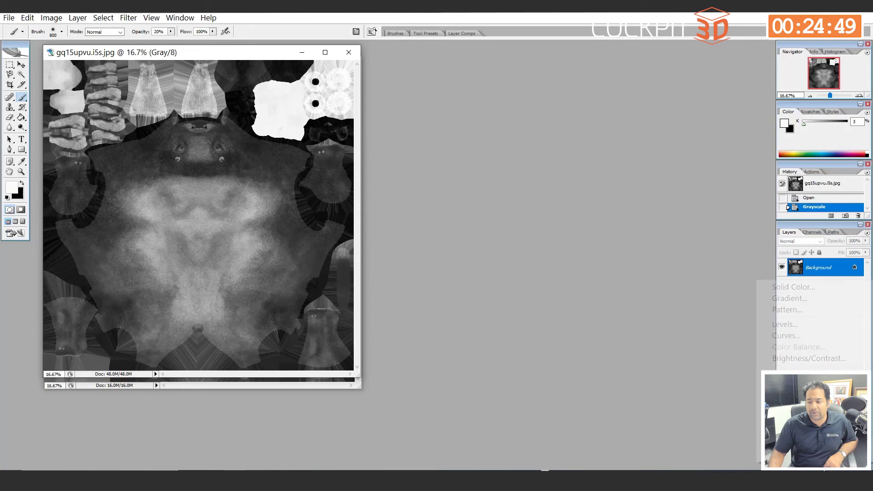
{"action": "left_click", "coordinate": [786, 335]}
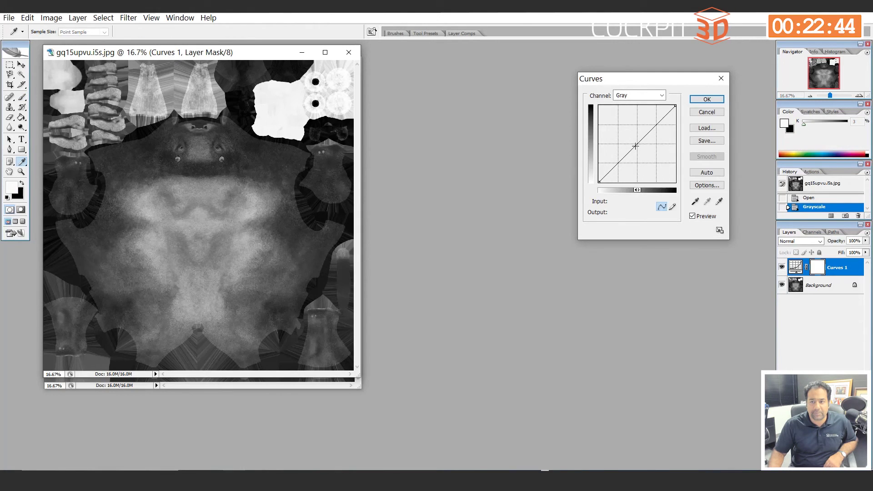
{"action": "left_click_drag", "start_coordinate": [637, 142], "coordinate": [635, 167]}
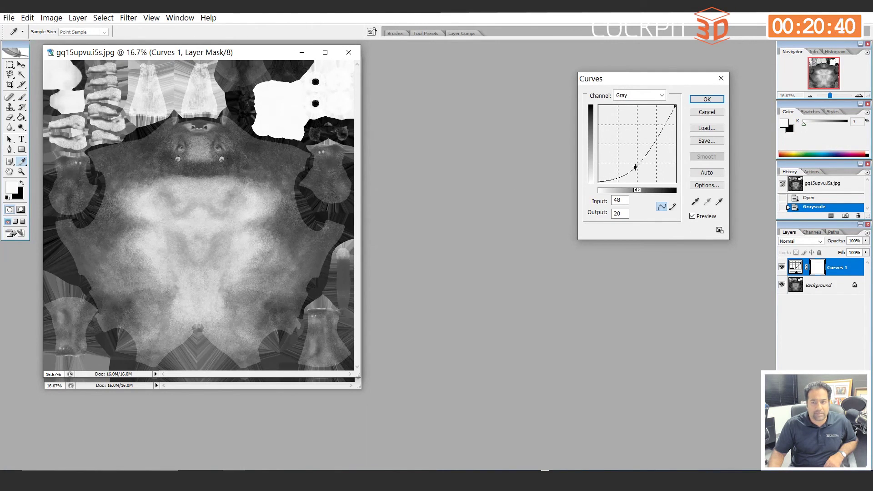
{"action": "left_click", "coordinate": [707, 99]}
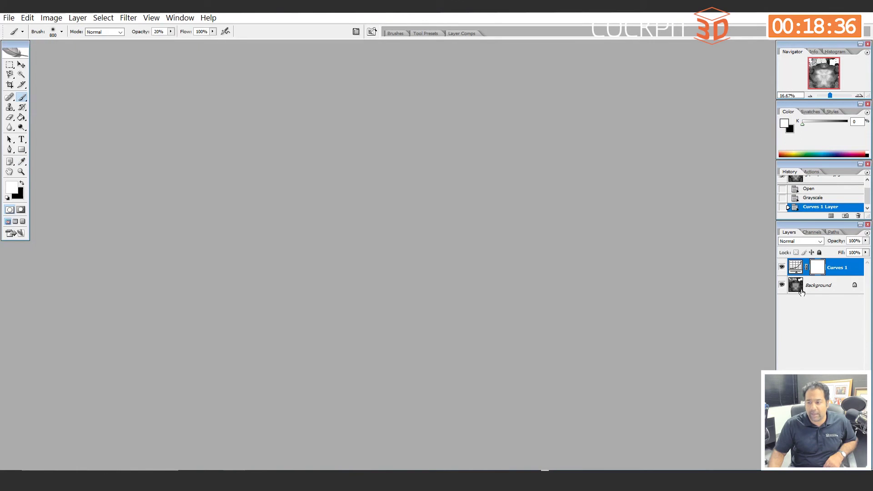
Merge the visible layers into the background and save the texture as a progressive JPEG at maximum quality 12
{"action": "left_click", "coordinate": [809, 290]}
{"action": "right_click", "coordinate": [810, 291]}
{"action": "left_click", "coordinate": [775, 361]}
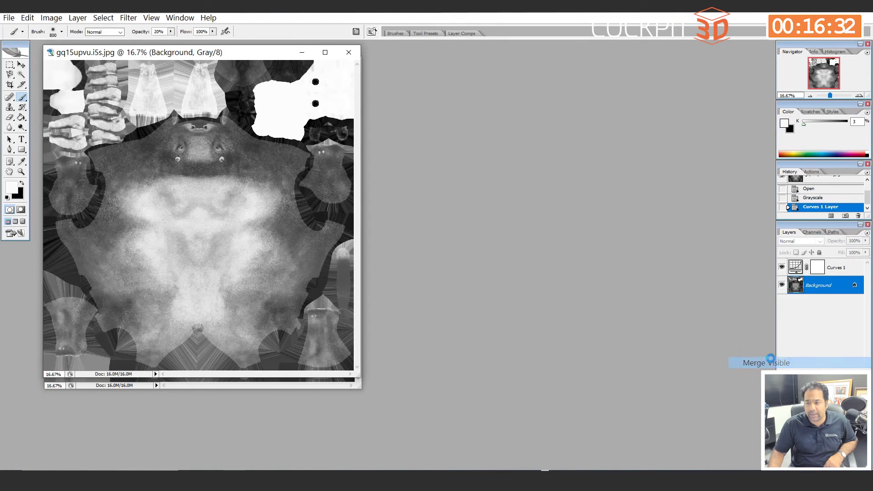
{"action": "left_click", "coordinate": [7, 18]}
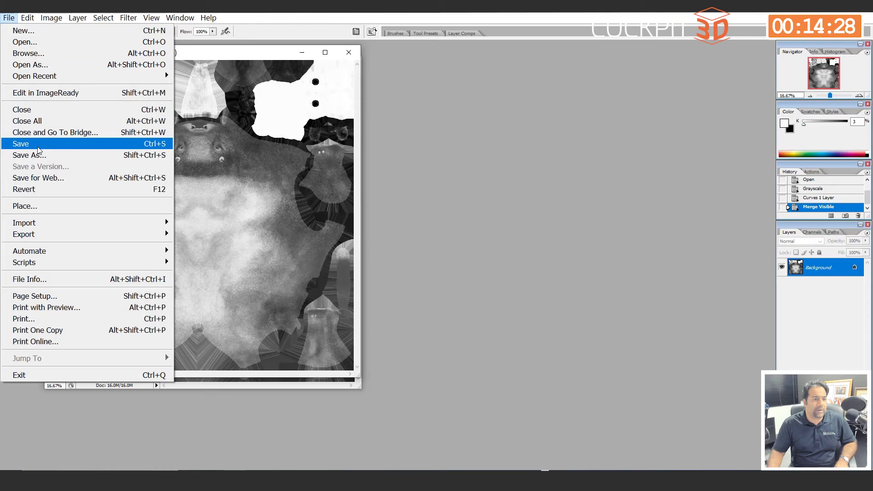
{"action": "left_click", "coordinate": [18, 146]}
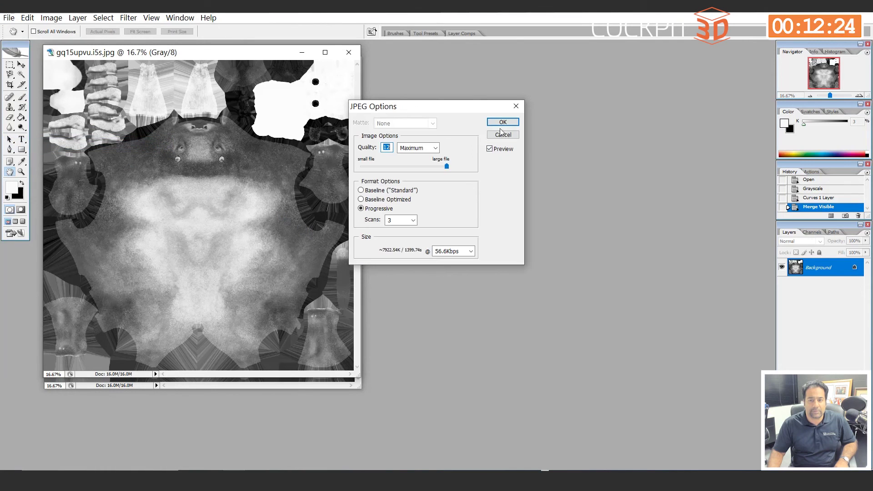
{"action": "left_click", "coordinate": [503, 121]}
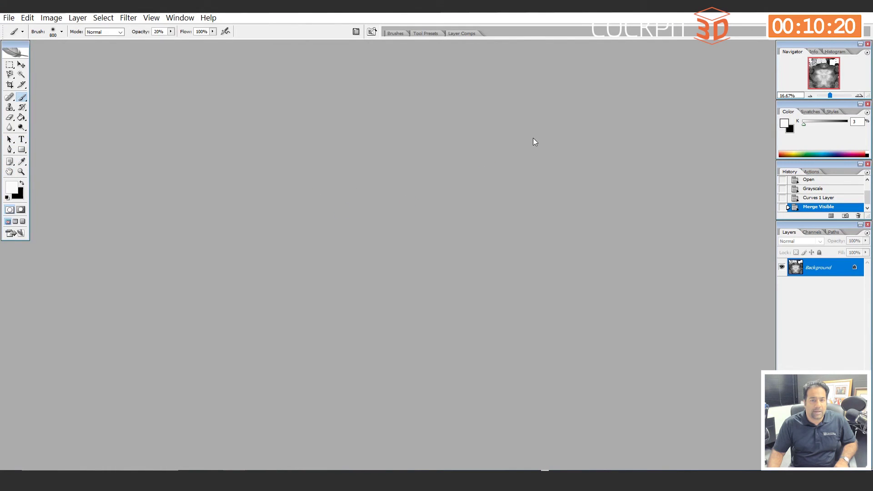
Switch back to Cockpit3D, reload the bison's textures and regenerate its point cloud preview, viewing it from a rotated angle
{"action": "key", "text": "Tab"}
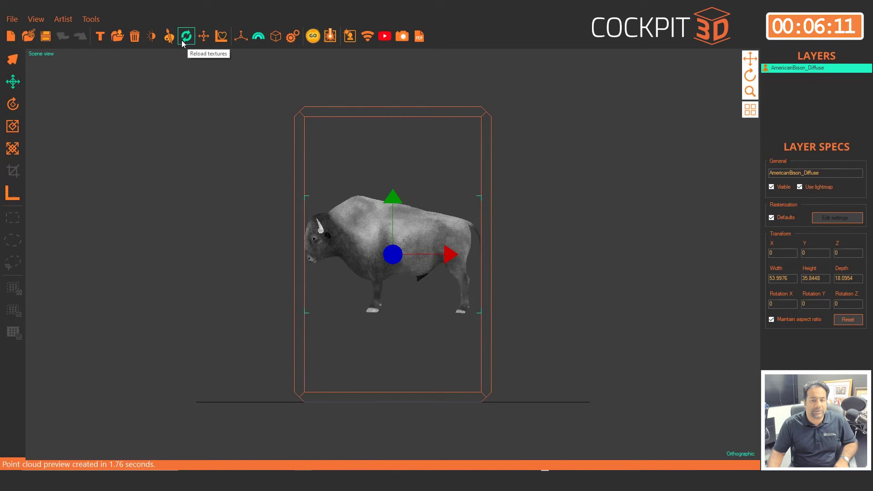
{"action": "left_click", "coordinate": [183, 41]}
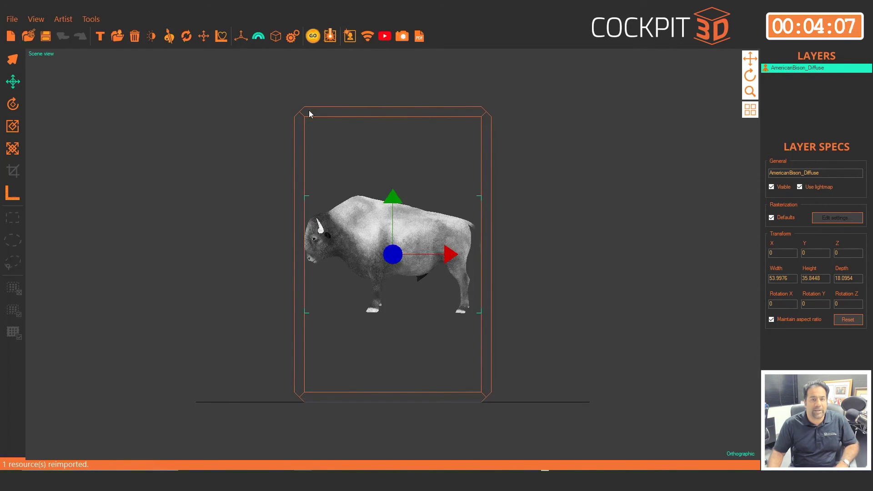
{"action": "left_click", "coordinate": [313, 36]}
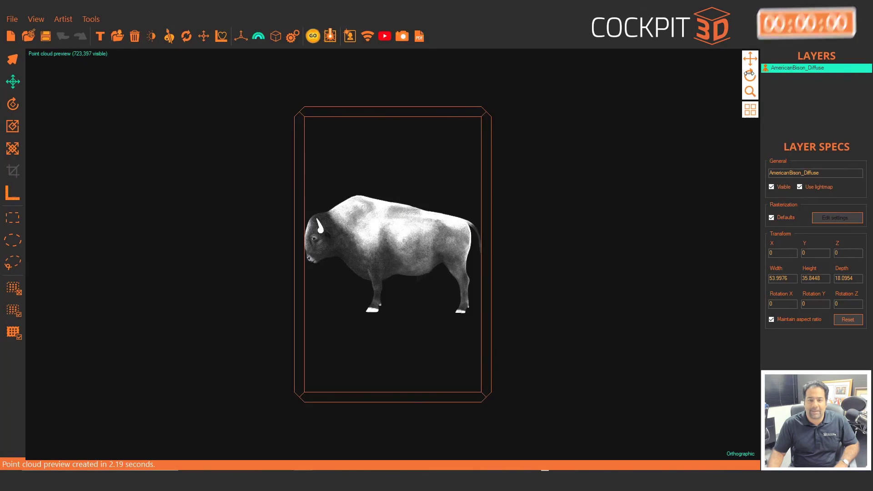
{"action": "mouse_move", "coordinate": [749, 73]}
{"action": "left_mouse_down"}
{"action": "mouse_move", "coordinate": [696, 73]}
{"action": "mouse_move", "coordinate": [749, 73]}
{"action": "left_mouse_up"}
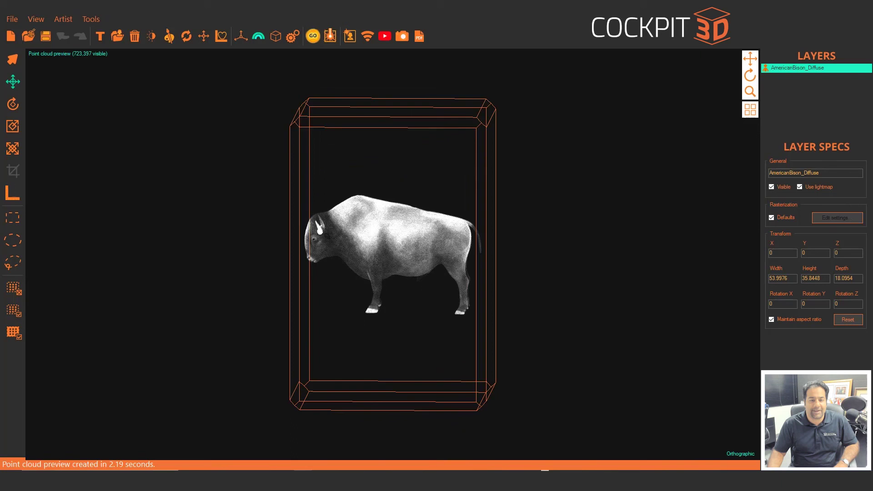